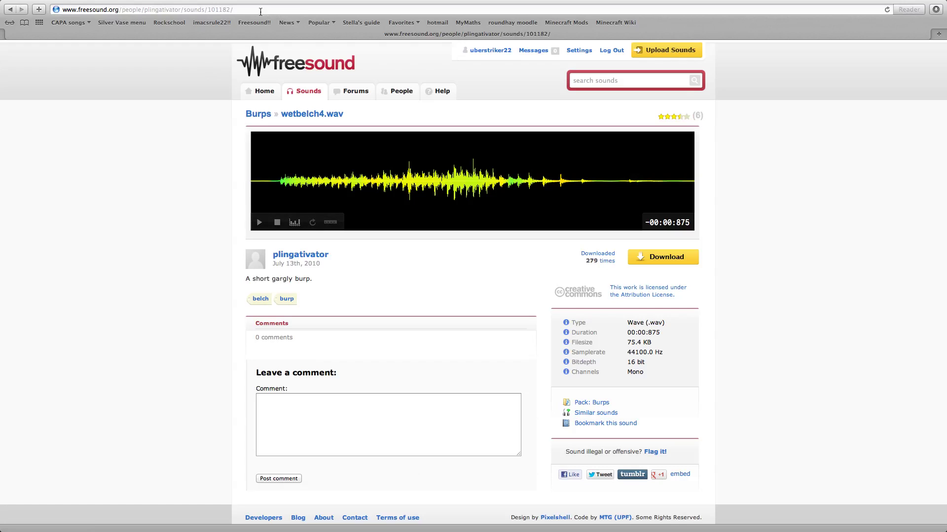
# - Replace the Safari address with ballyweg, trim the autocompleted suffix, and load ballyweg.net
pyautogui.click(260, 10)
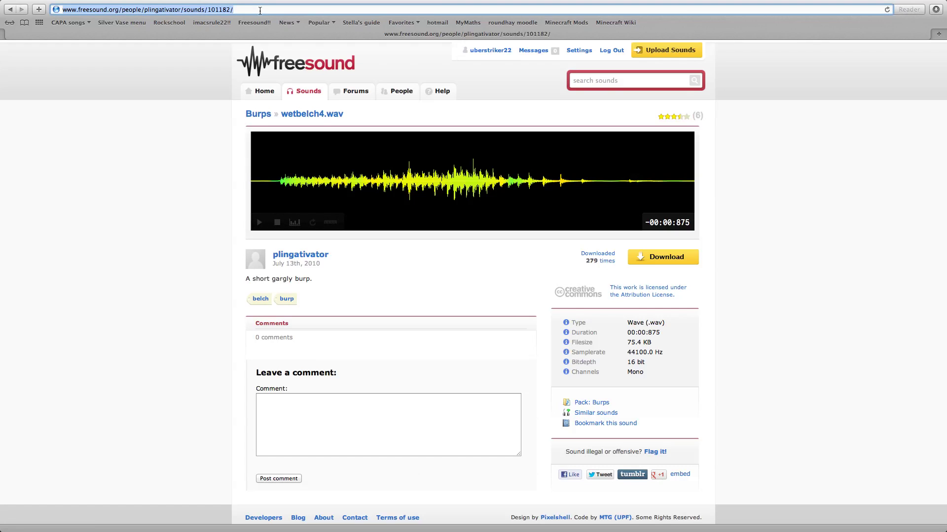
pyautogui.write('ball')
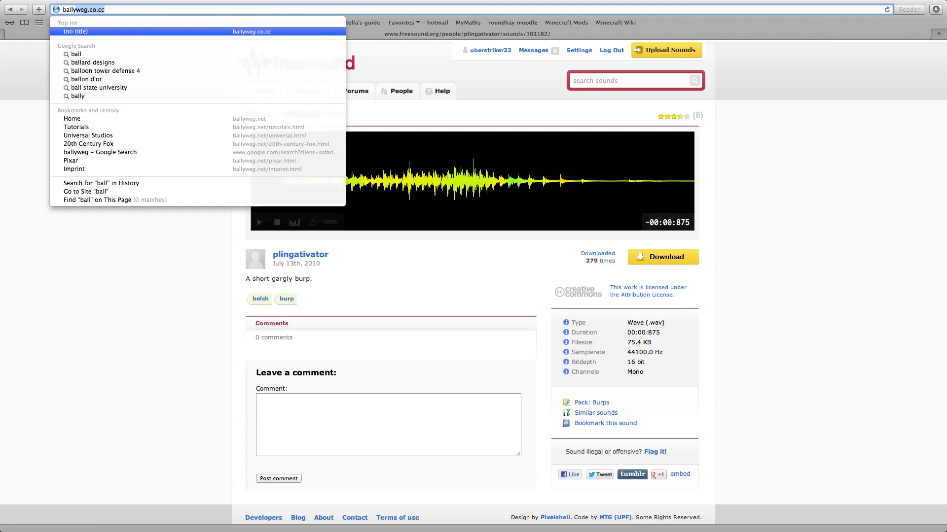
pyautogui.write('yweg')
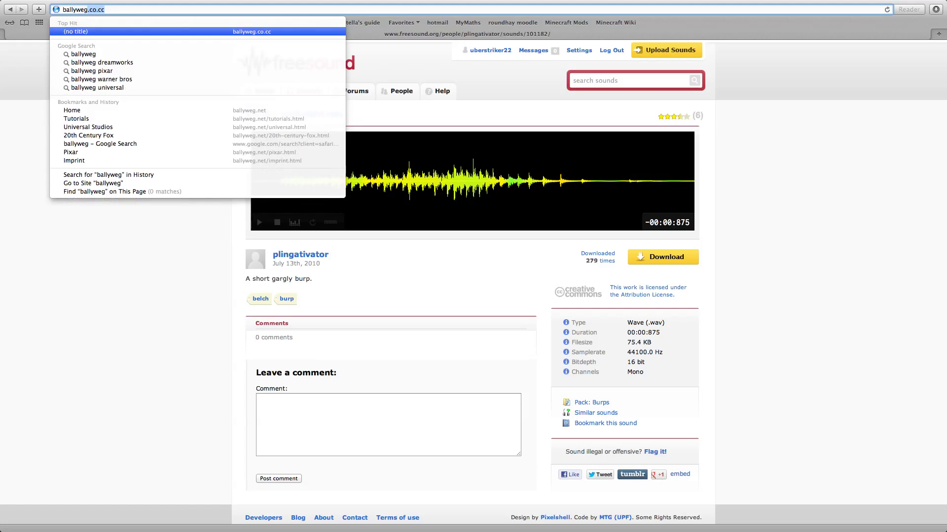
pyautogui.press('BackSpace')
pyautogui.press('Return')
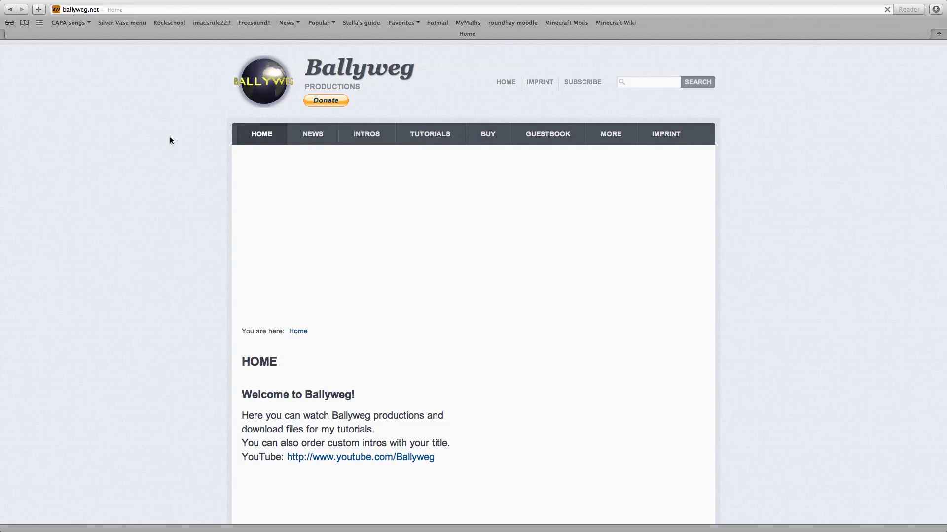
pyautogui.moveTo(429, 134)
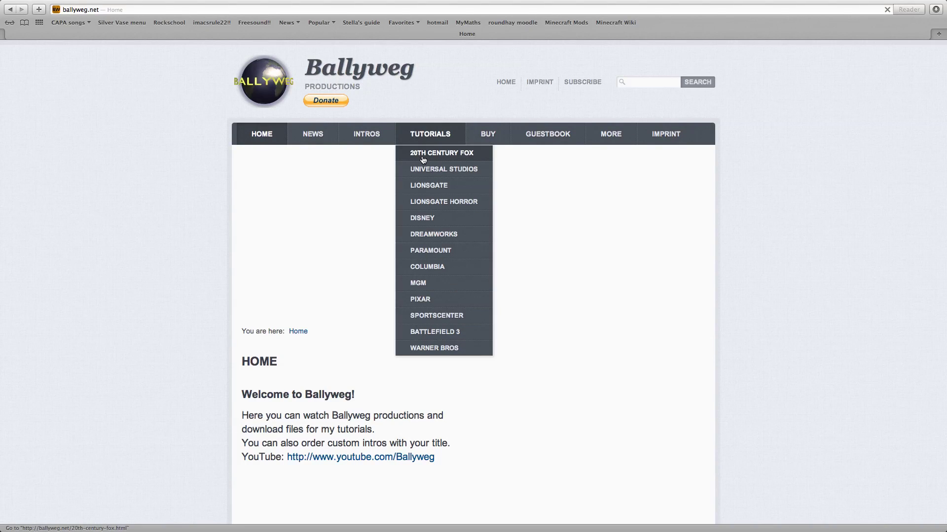
# - Open the 20th Century Fox tutorial page and clear the finished Downloads list
pyautogui.click(422, 157)
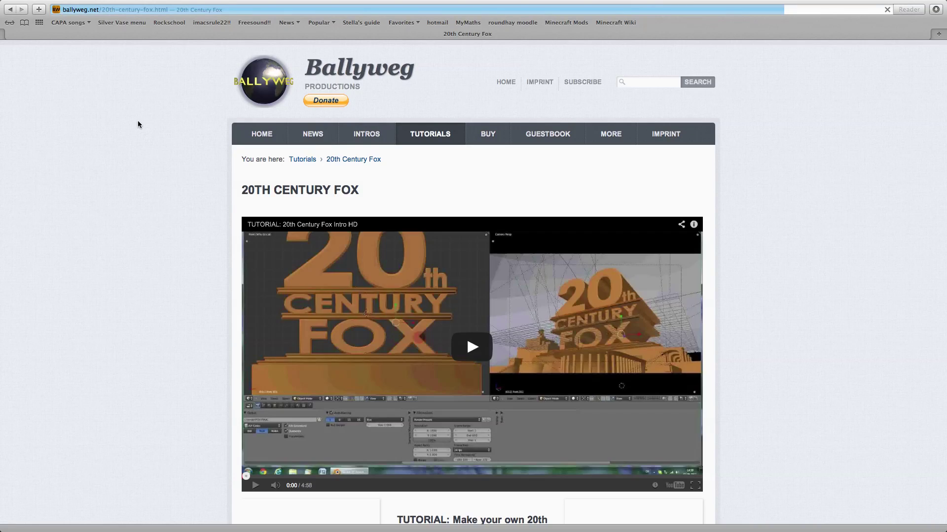
pyautogui.scroll(-2, 138, 125)
pyautogui.scroll(-2, 137, 125)
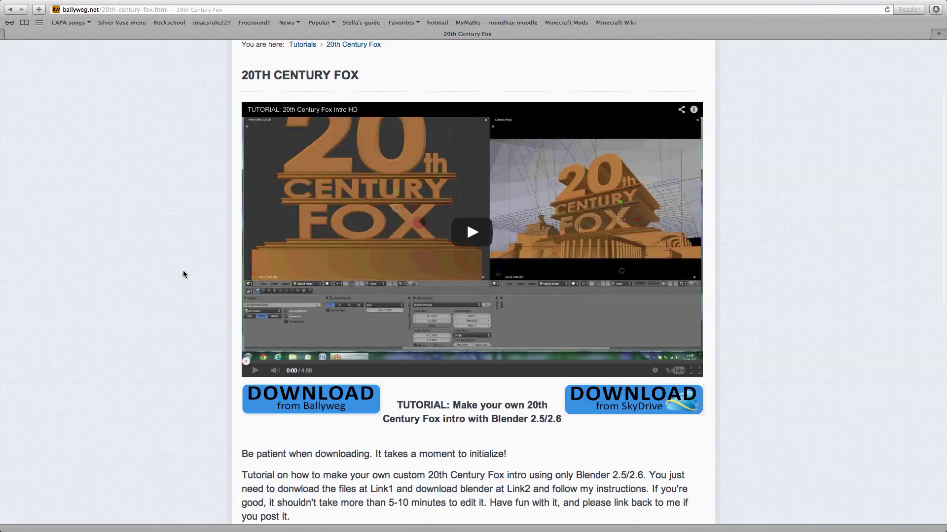
pyautogui.scroll(-1, 184, 272)
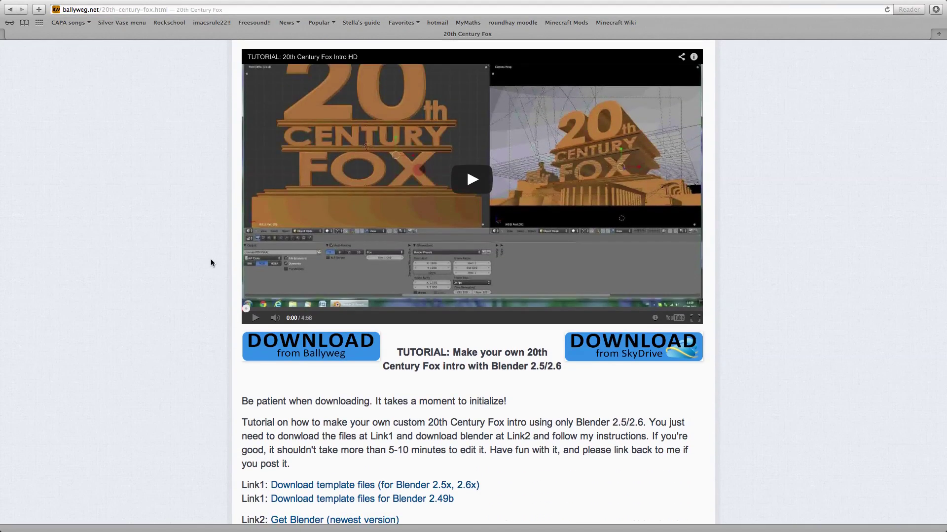
pyautogui.scroll(2, 211, 262)
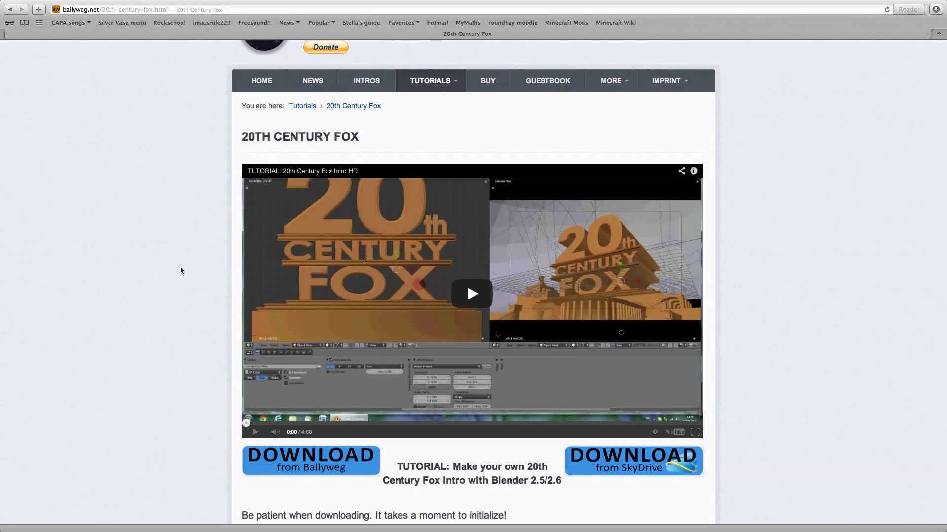
pyautogui.scroll(-2, 180, 271)
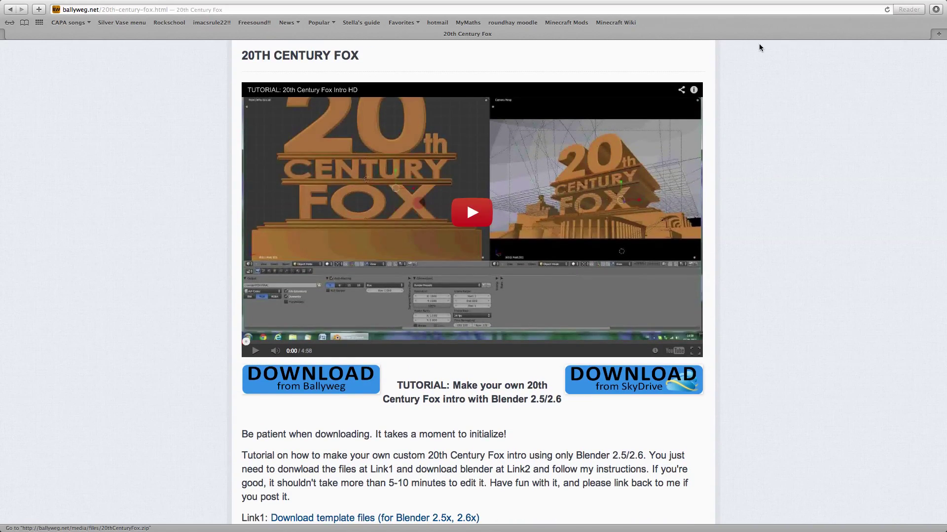
pyautogui.click(936, 8)
pyautogui.click(925, 31)
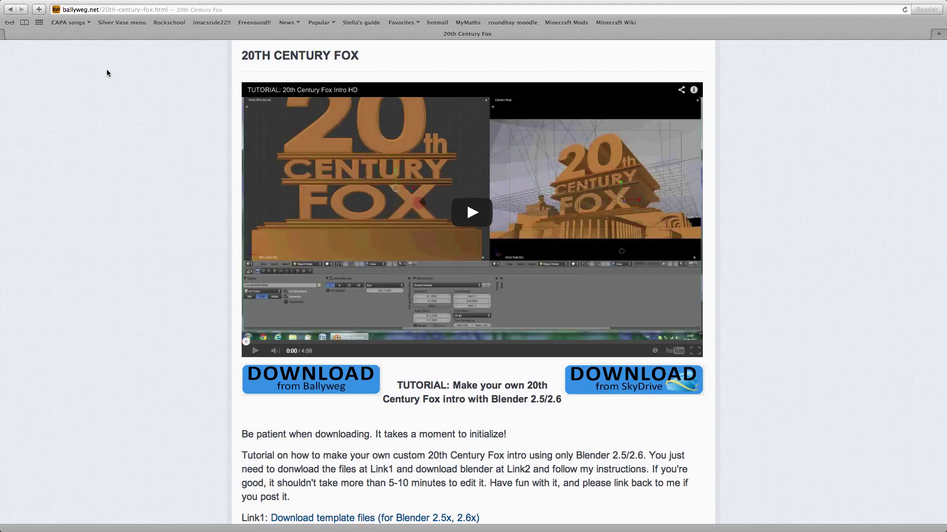
# - Restore the minimized Blender window from the Dock and turn Dock hiding on
pyautogui.hotkey('ctrl', 'Left')
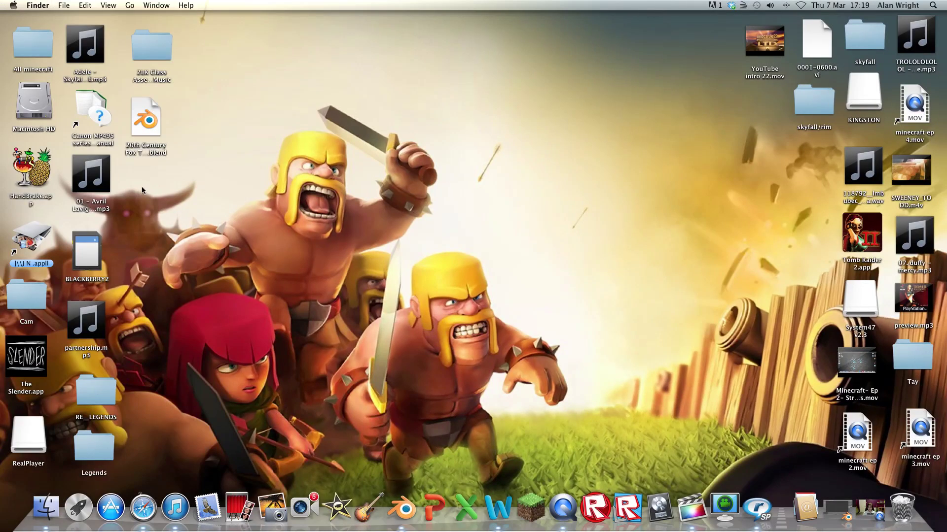
pyautogui.click(839, 506)
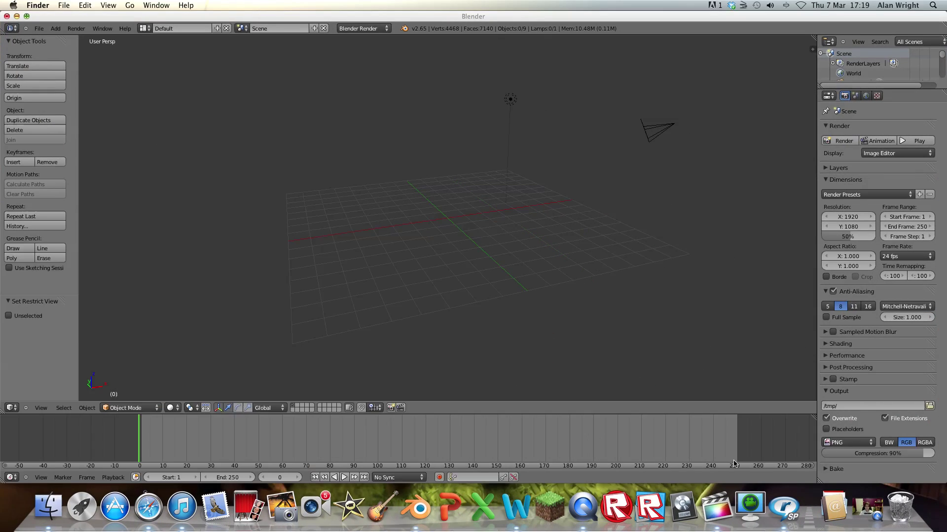
pyautogui.rightClick(808, 522)
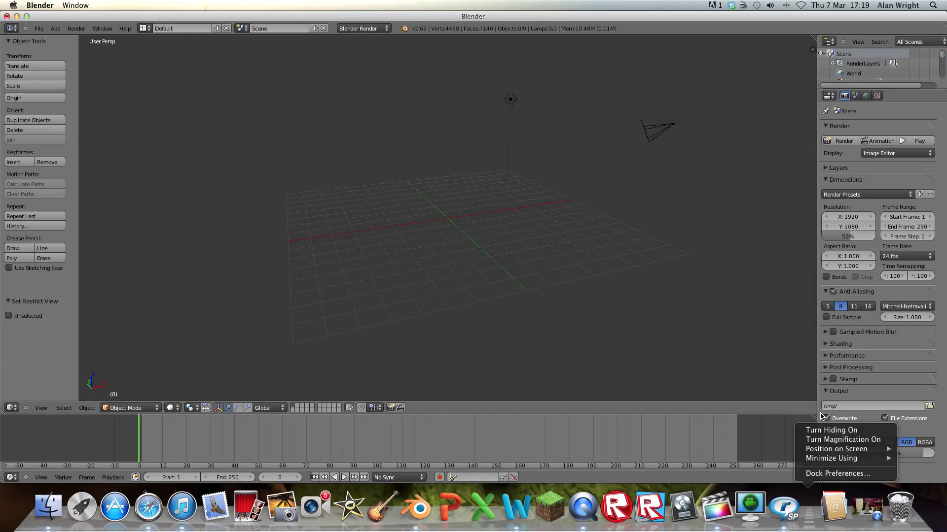
pyautogui.click(827, 431)
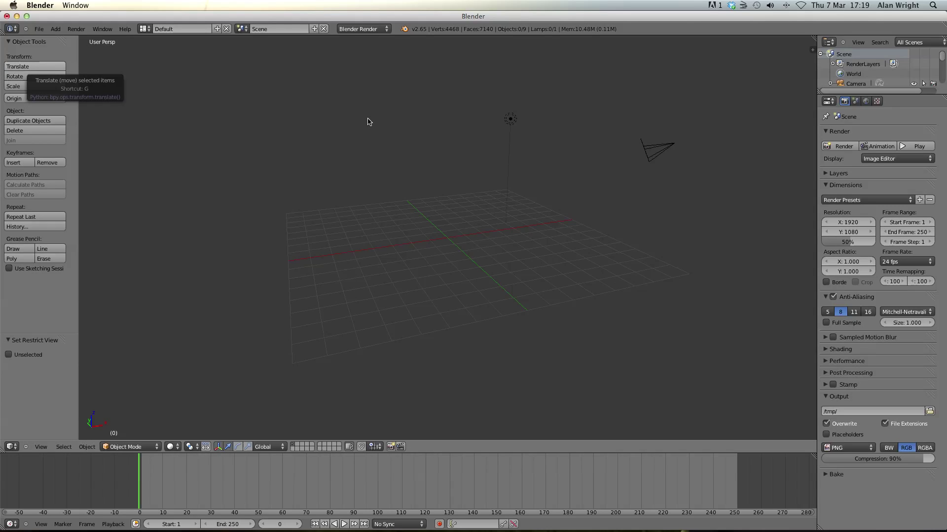
# - Open '20th Century Fox Template.blend' from the Desktop via File > Open
pyautogui.click(40, 30)
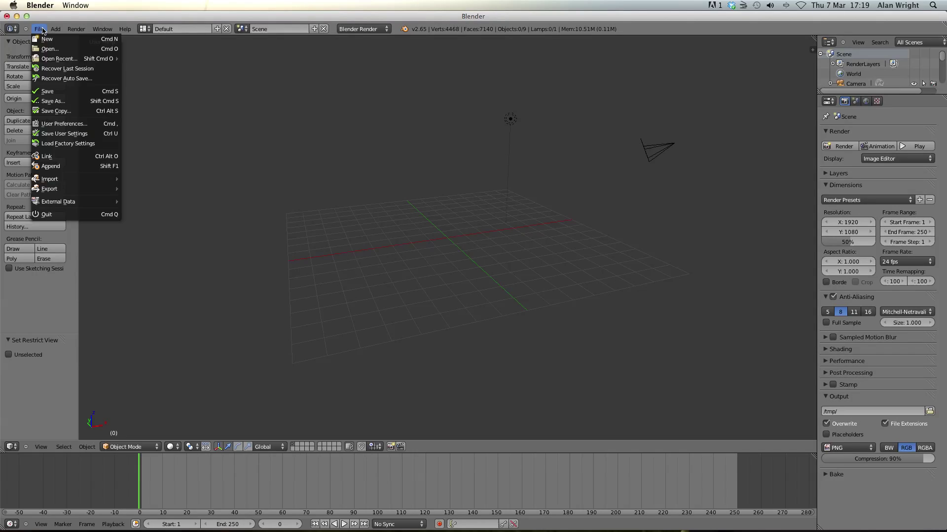
pyautogui.click(62, 48)
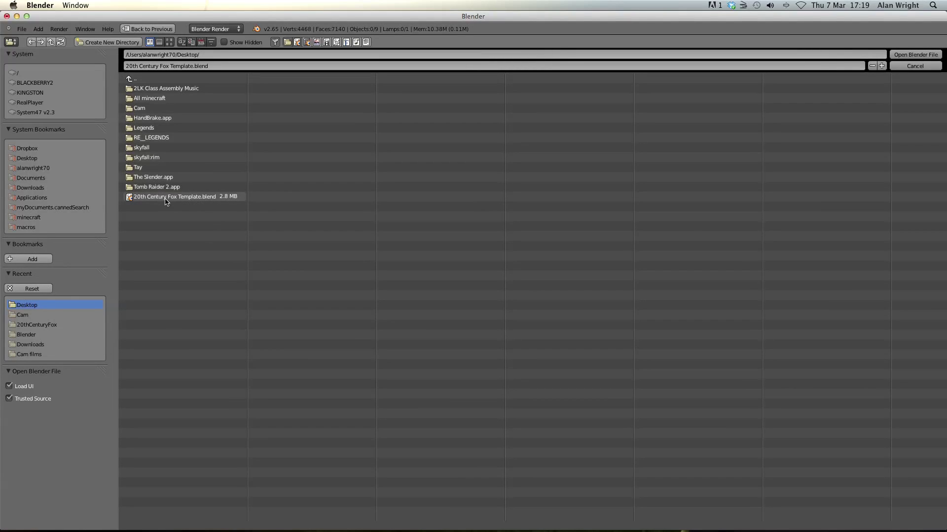
pyautogui.doubleClick(197, 200)
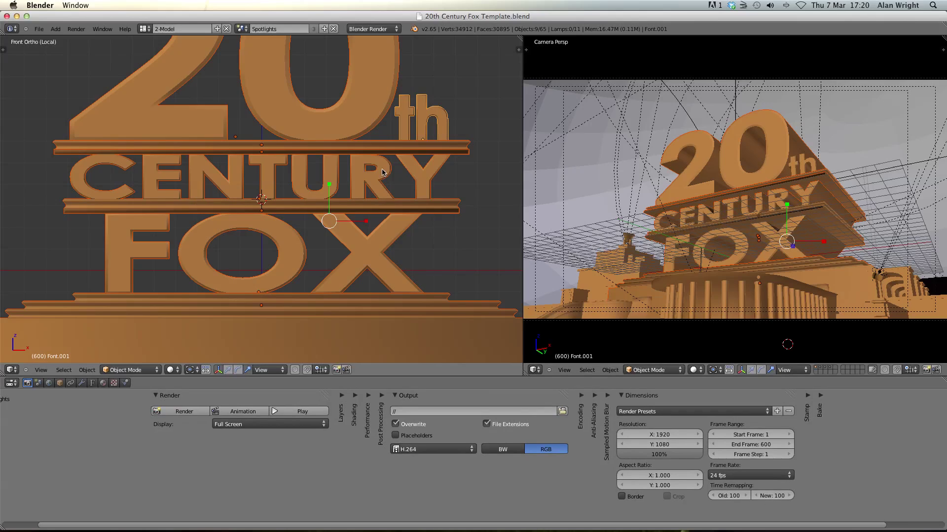
pyautogui.scroll(-2, 362, 155)
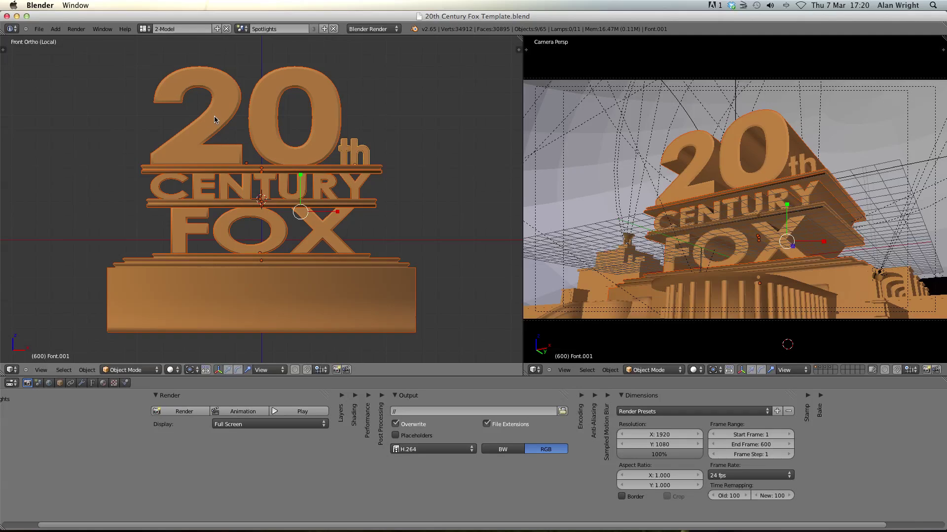
# - Retype the '20' text as imacsrule22 and remove the small leftover text object
pyautogui.rightClick(214, 119)
pyautogui.scroll(-1, 214, 119)
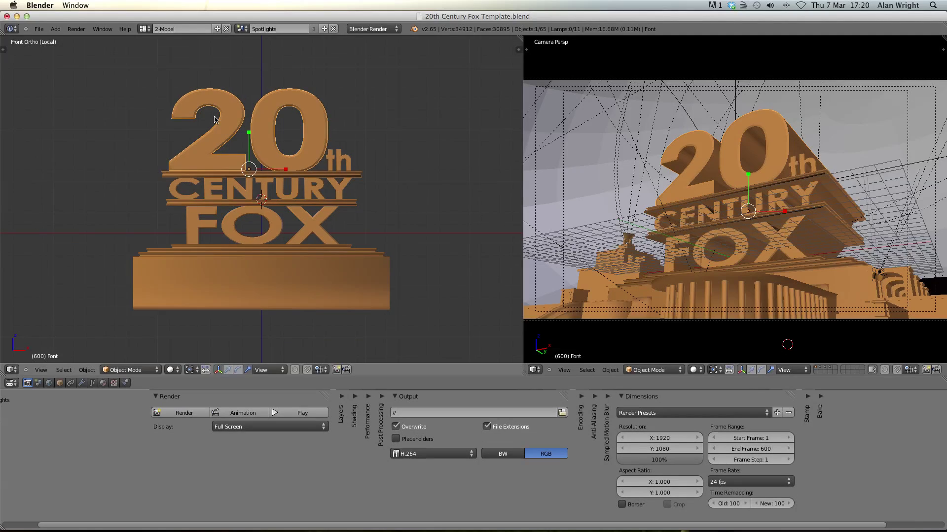
pyautogui.press('Tab')
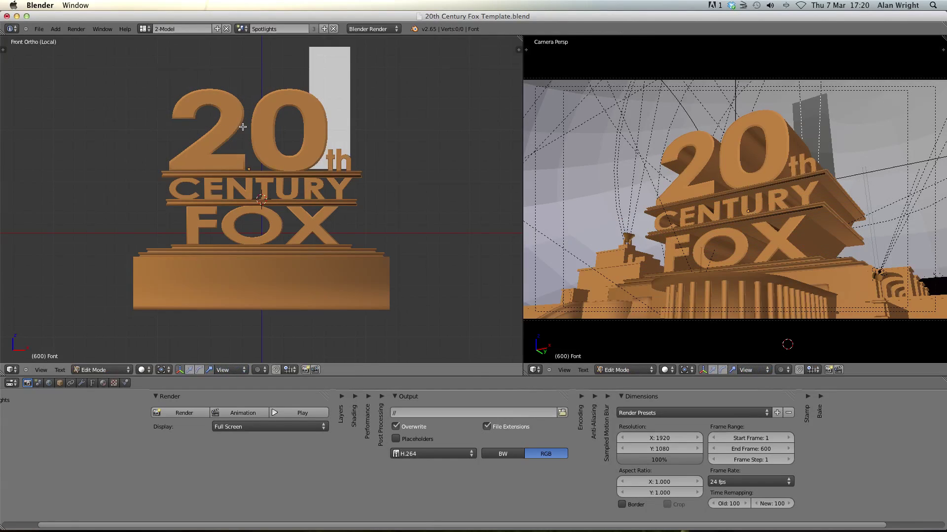
pyautogui.press('BackSpace')
pyautogui.press('BackSpace')
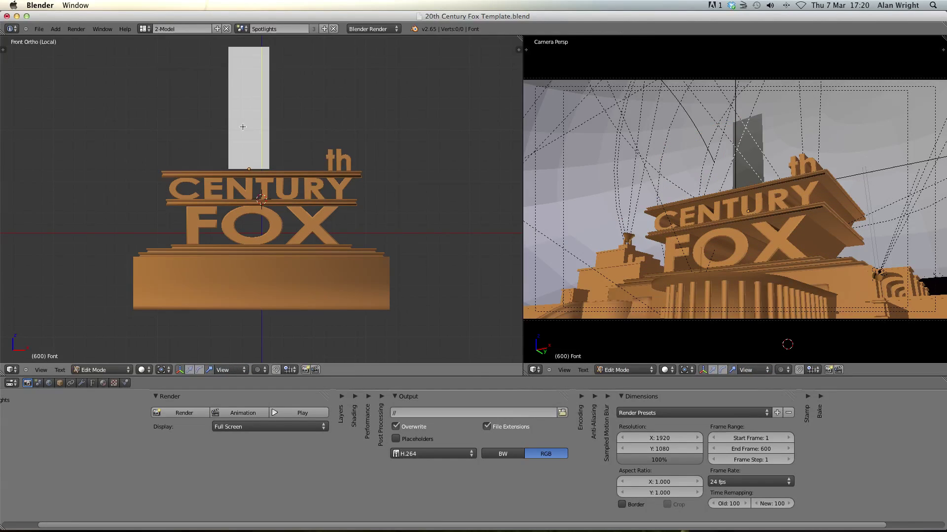
pyautogui.write('imacsru')
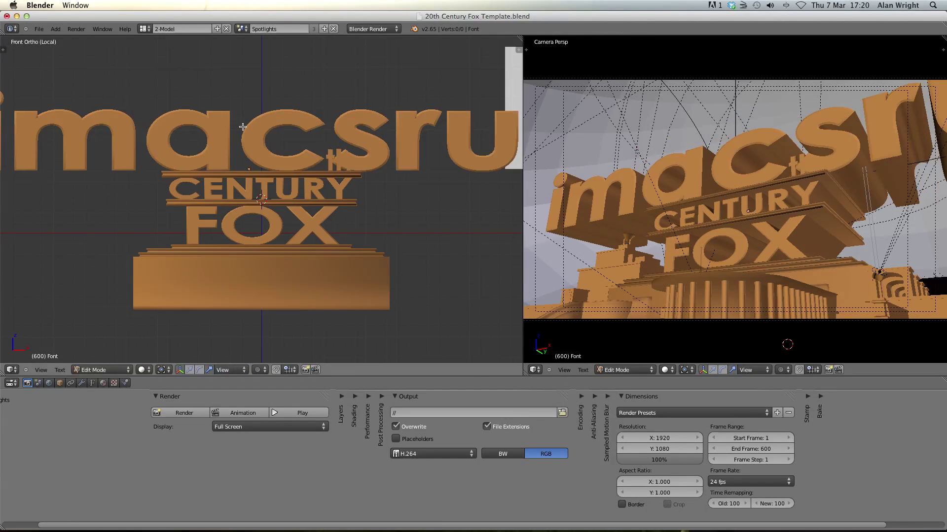
pyautogui.write('le2')
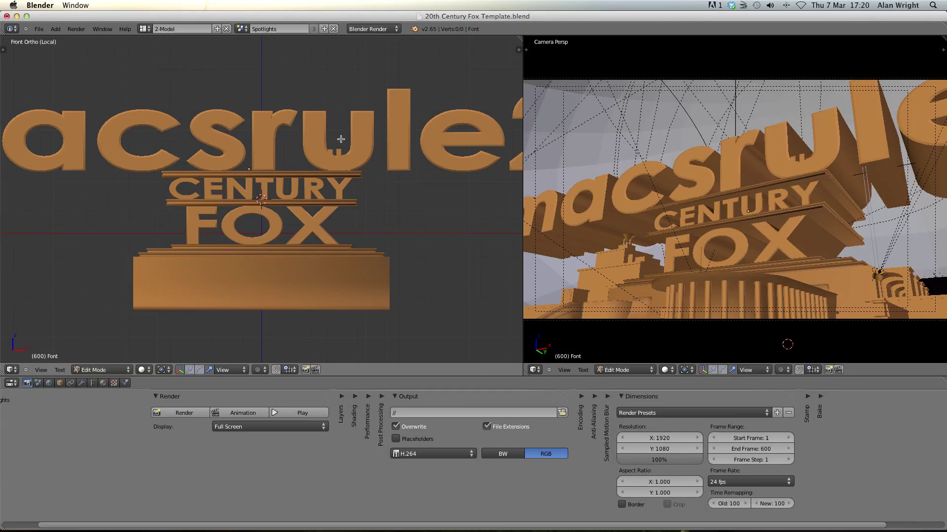
pyautogui.press('Tab')
pyautogui.rightClick(342, 153)
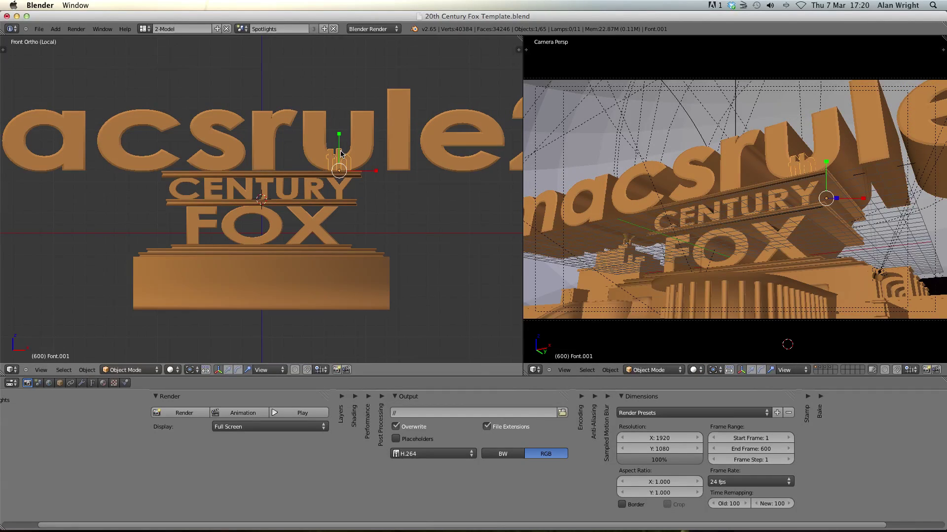
pyautogui.press('h')
# - Retype CENTURY as Productions and FOX as LTD
pyautogui.rightClick(248, 192)
pyautogui.scroll(1, 248, 191)
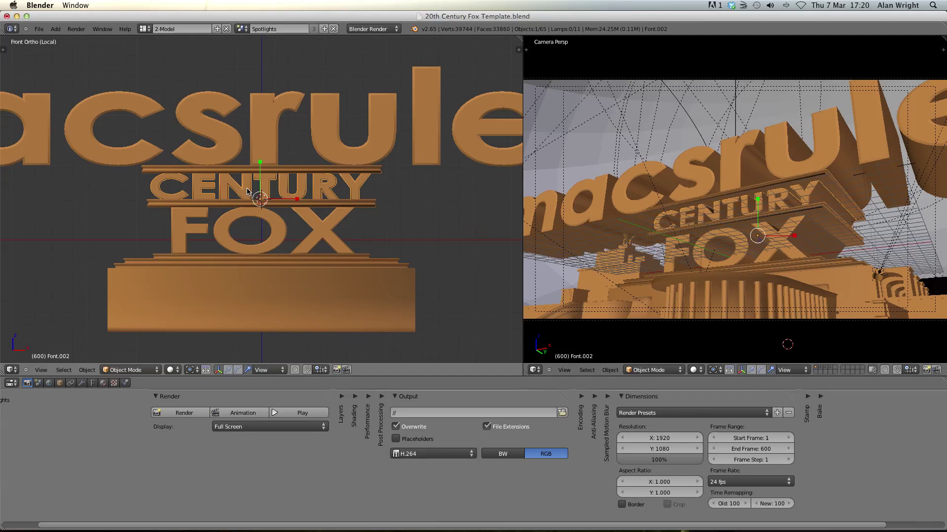
pyautogui.press('Tab')
pyautogui.press('BackSpace')
pyautogui.press('BackSpace')
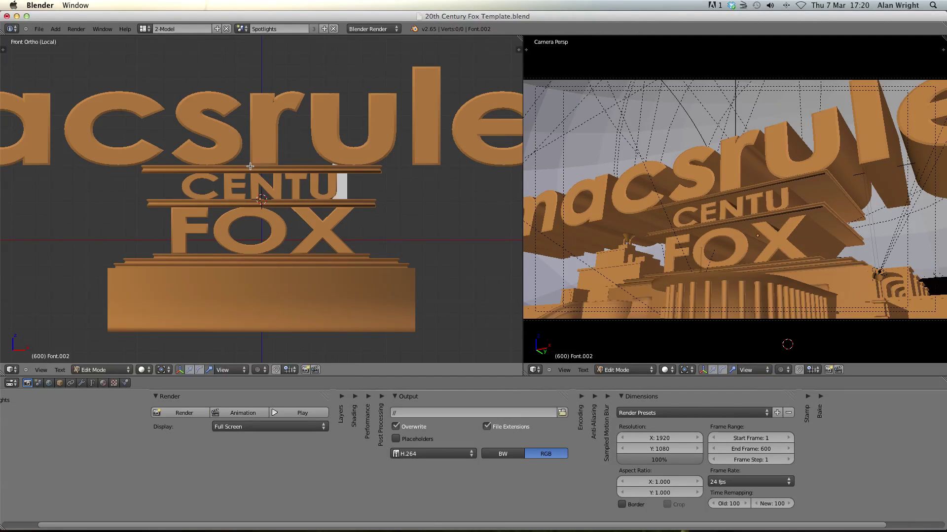
pyautogui.press('BackSpace')
pyautogui.press('BackSpace')
pyautogui.press('BackSpace')
pyautogui.press('BackSpace')
pyautogui.press('BackSpace')
pyautogui.write('Pr')
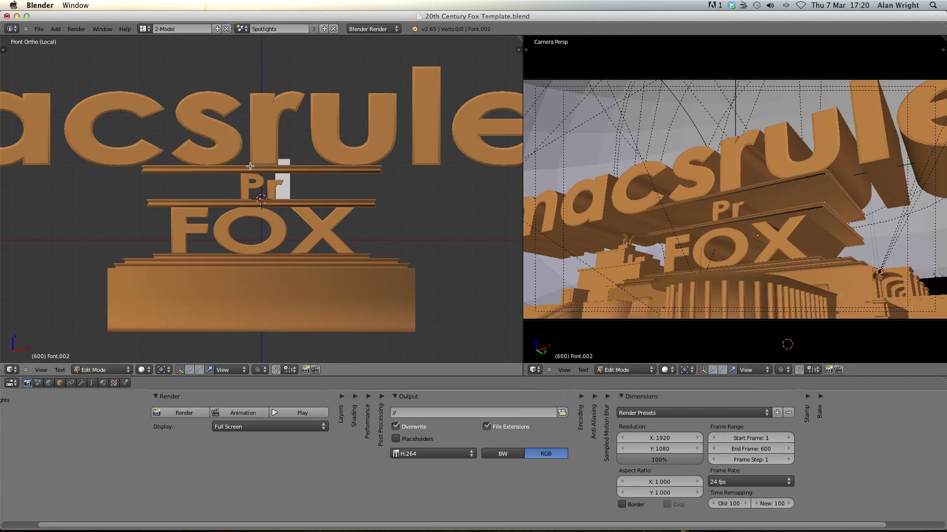
pyautogui.write('oduction')
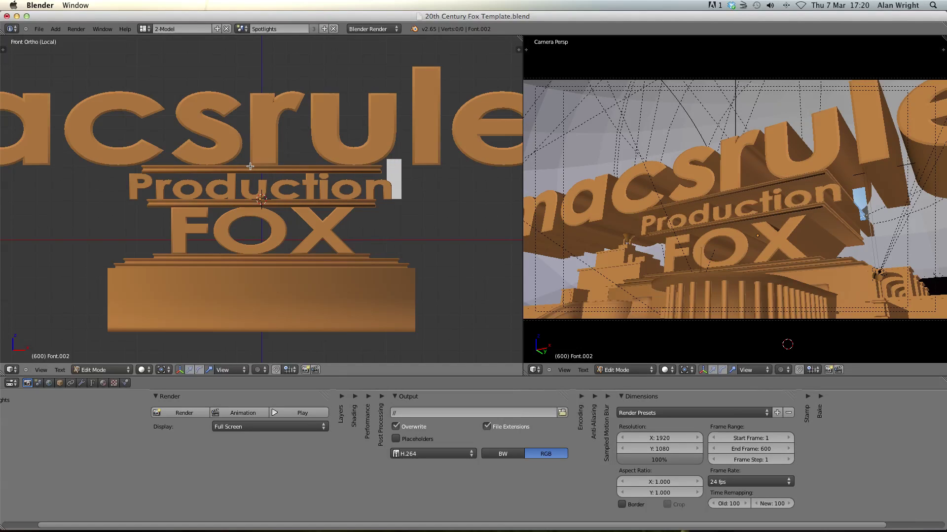
pyautogui.write('s')
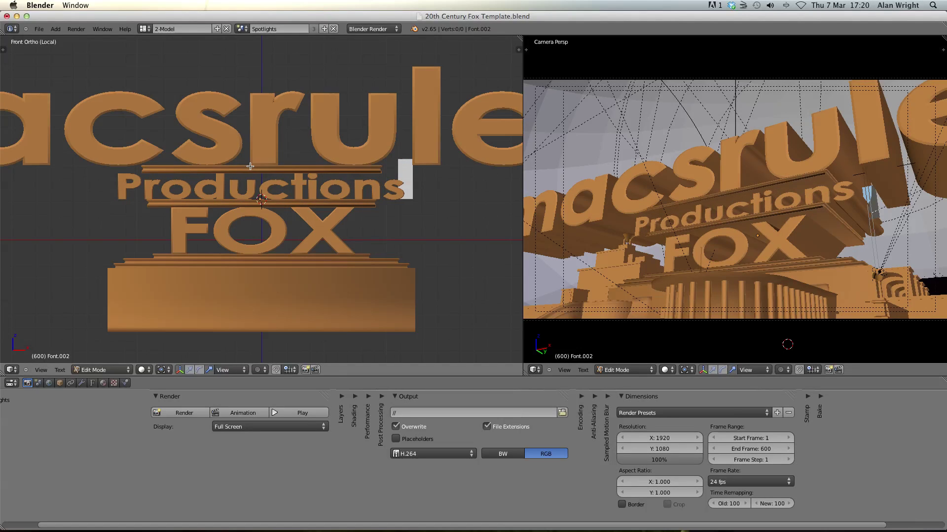
pyautogui.press('Tab')
pyautogui.rightClick(268, 219)
pyautogui.press('Tab')
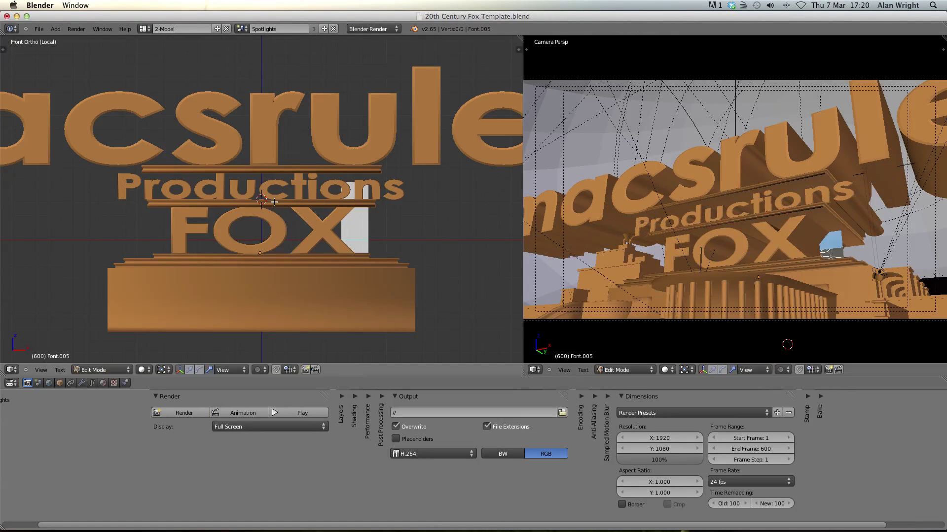
pyautogui.press('BackSpace')
pyautogui.press('BackSpace')
pyautogui.press('BackSpace')
pyautogui.write('L')
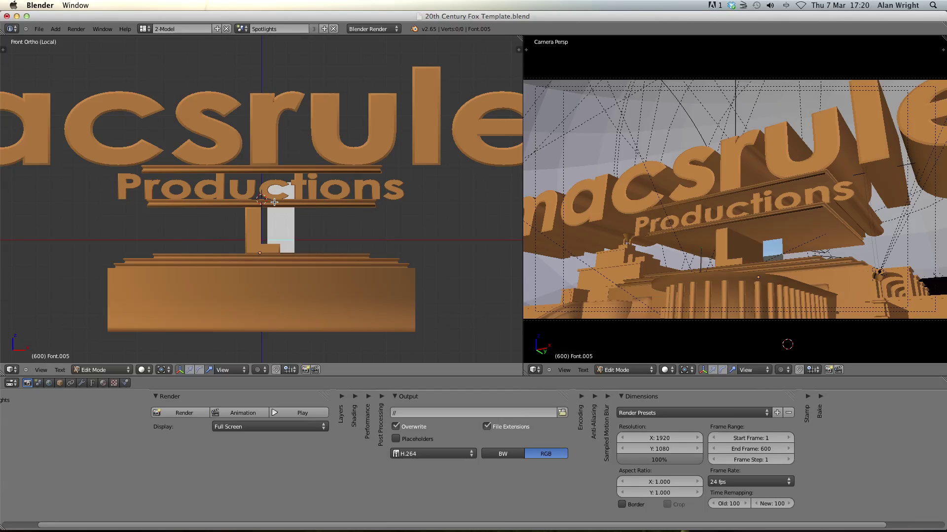
pyautogui.write('TD')
pyautogui.press('Tab')
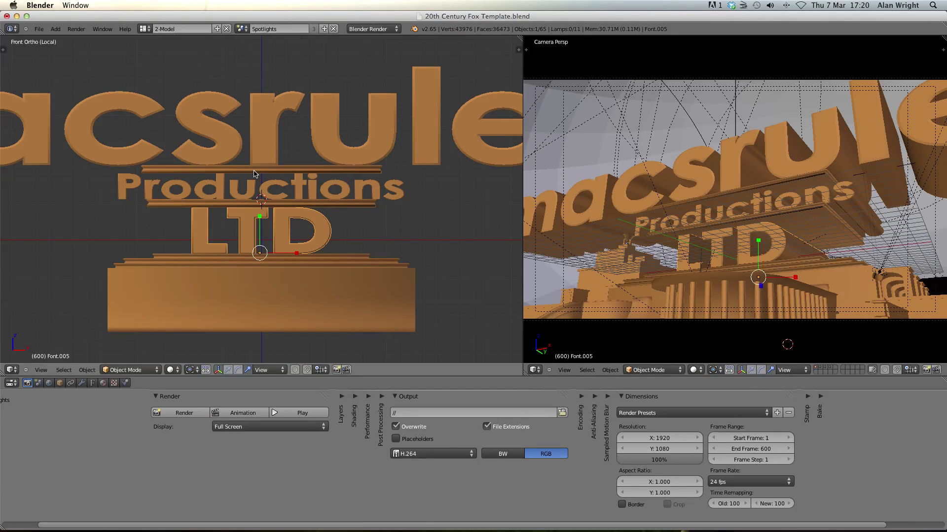
pyautogui.scroll(-5, 252, 171)
pyautogui.scroll(-1, 251, 171)
pyautogui.scroll(2, 251, 171)
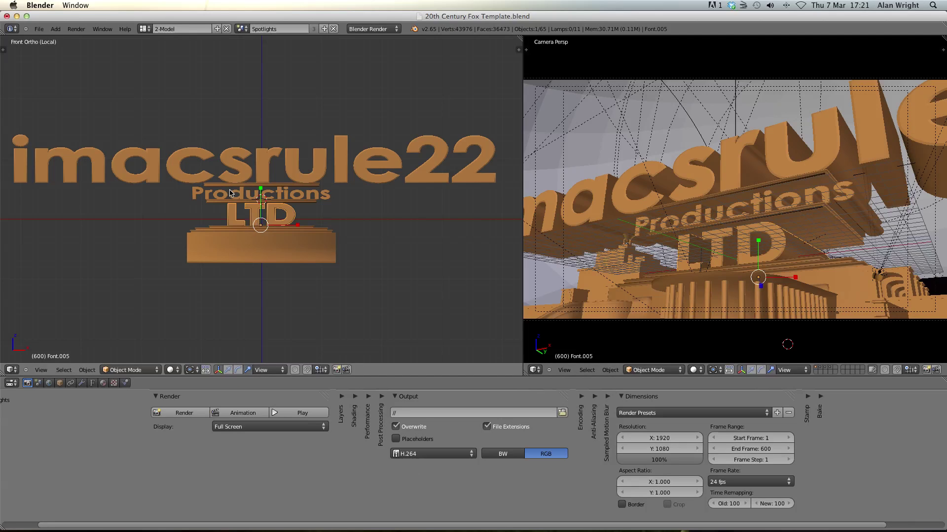
# - Shrink, flatten, centre and widen the imacsrule22 text to sit above Productions
pyautogui.rightClick(264, 169)
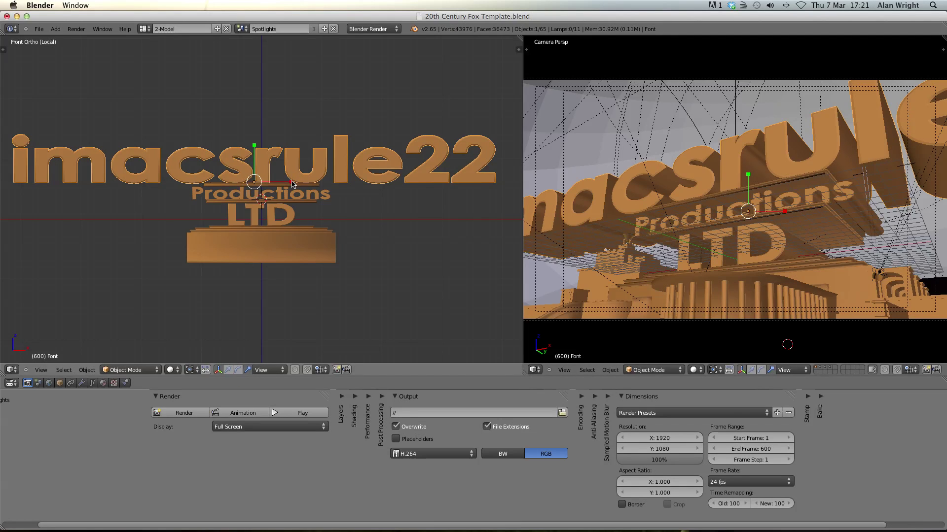
pyautogui.moveTo(292, 184); pyautogui.dragTo(264, 185)
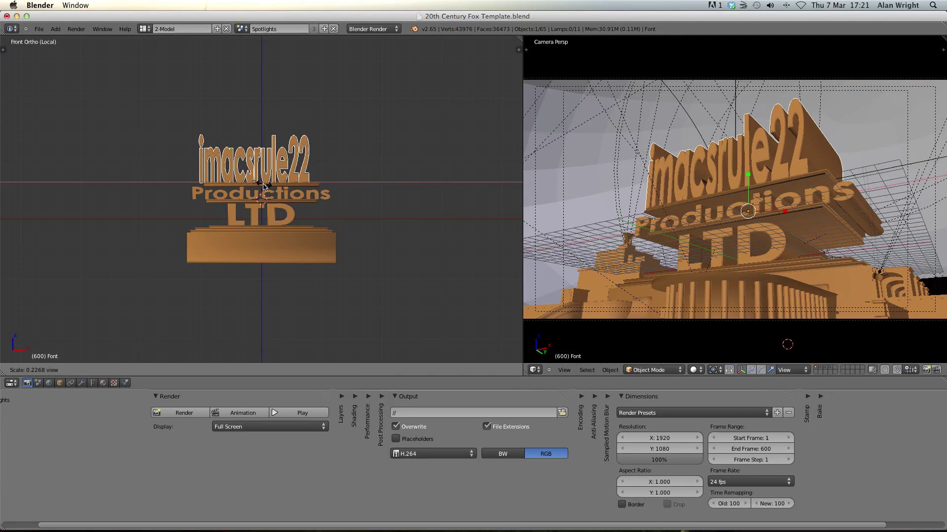
pyautogui.click(264, 185)
pyautogui.press('s')
pyautogui.press('z')
pyautogui.click(253, 169)
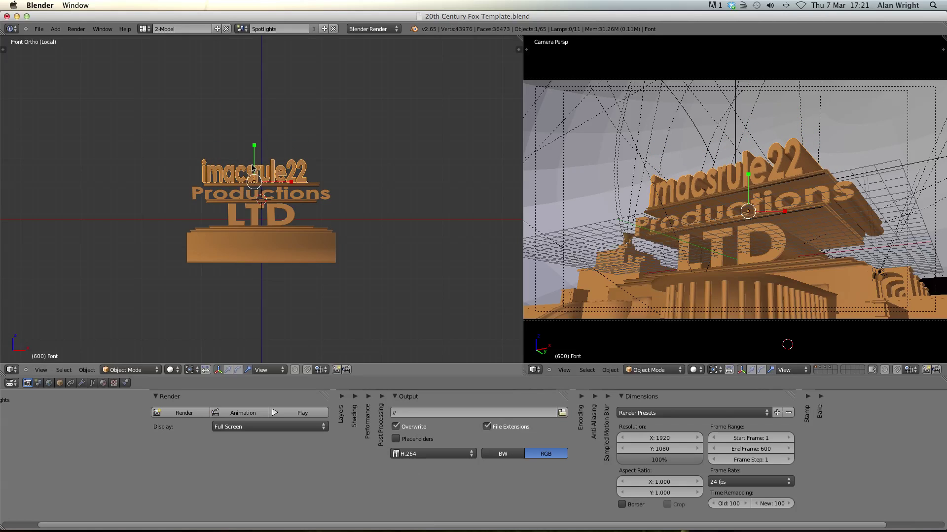
pyautogui.click(228, 370)
pyautogui.moveTo(287, 175); pyautogui.dragTo(295, 181)
pyautogui.scroll(2, 287, 192)
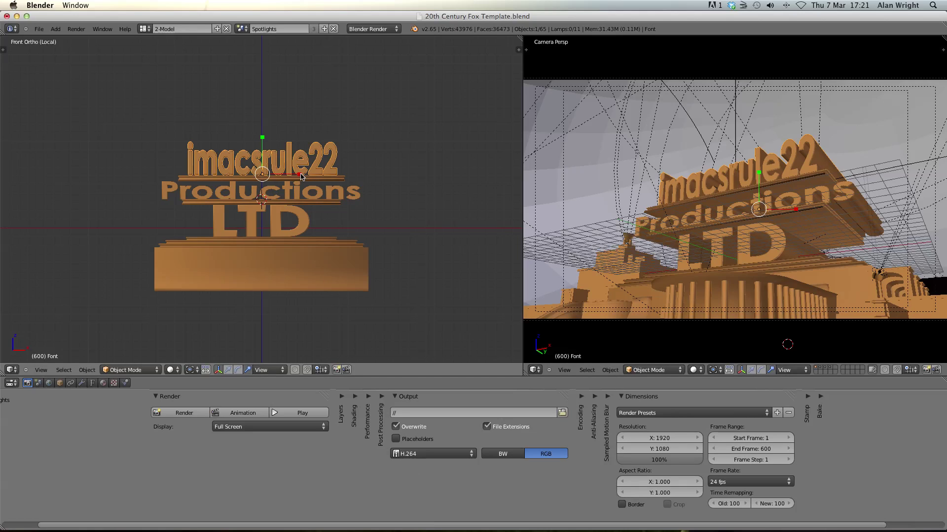
pyautogui.press('s')
pyautogui.press('x')
pyautogui.click(299, 178)
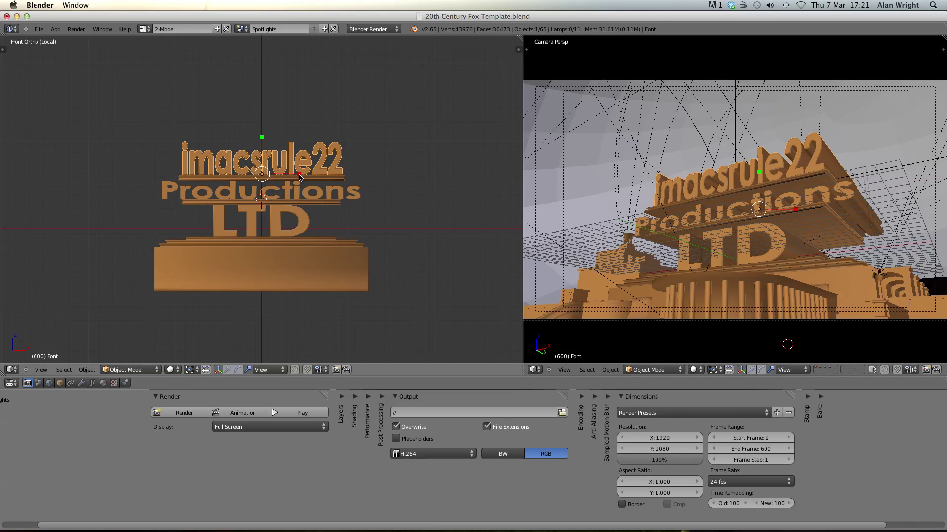
# - Shrink the Productions text and stretch the LTD text wider
pyautogui.rightClick(289, 195)
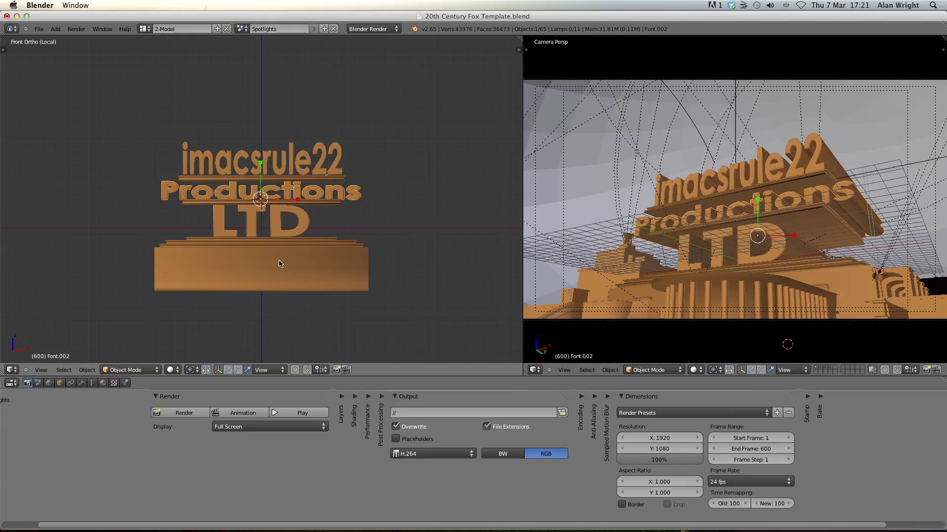
pyautogui.press('s')
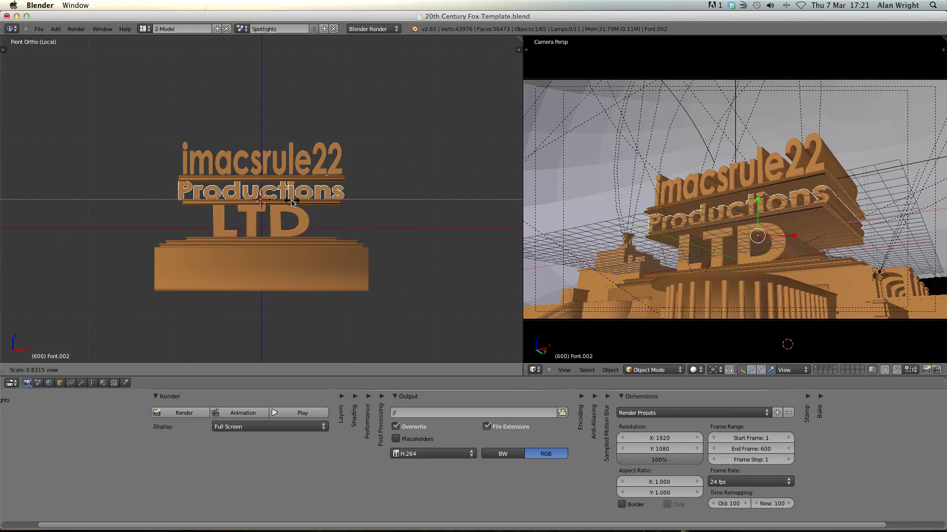
pyautogui.click(291, 204)
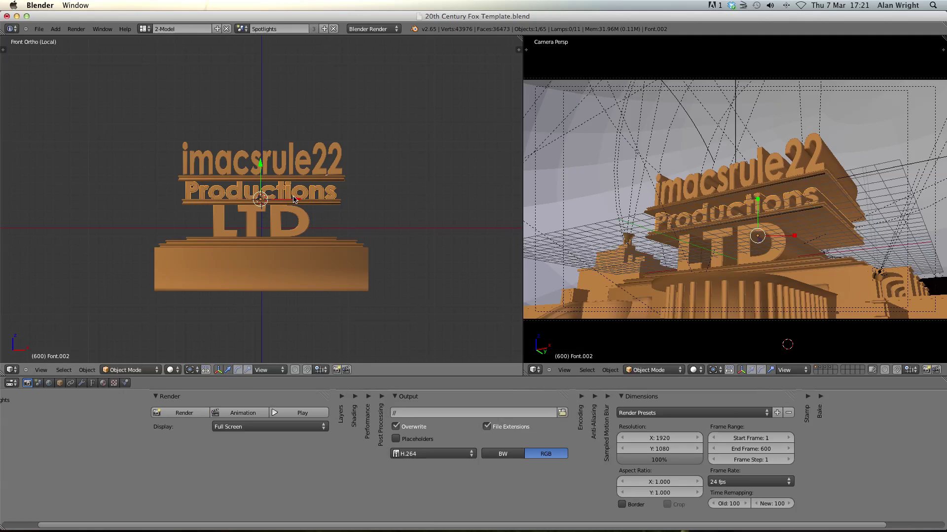
pyautogui.press('g')
pyautogui.press('x')
pyautogui.press('Escape')
pyautogui.rightClick(281, 229)
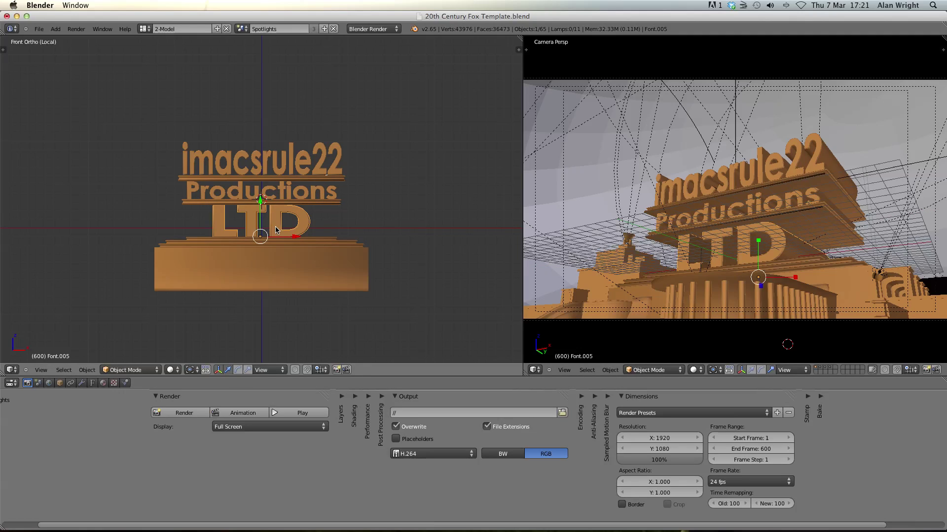
pyautogui.click(248, 369)
pyautogui.moveTo(296, 240); pyautogui.dragTo(309, 241)
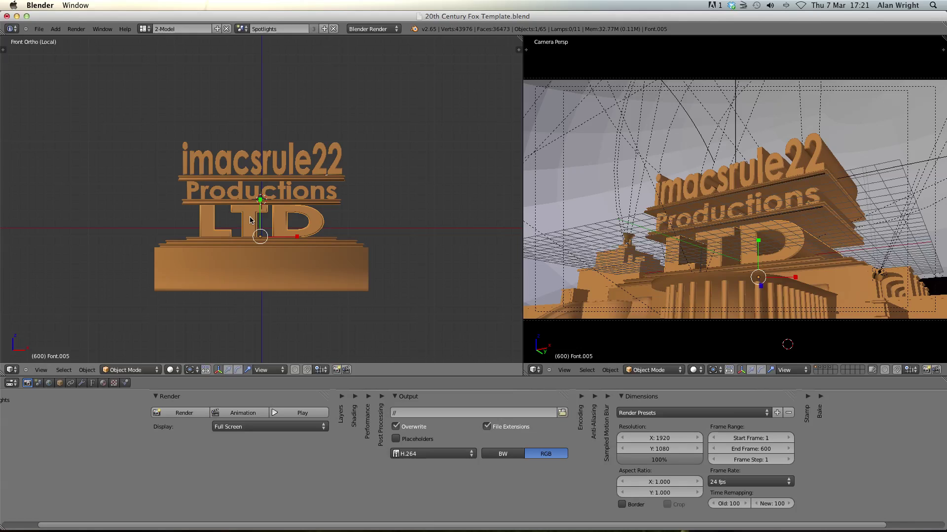
# - Apply Alt+C Mesh from Curve/Meta/Surf/Text to LTD, Productions, then imacsrule22
pyautogui.hotkey('alt', 'c')
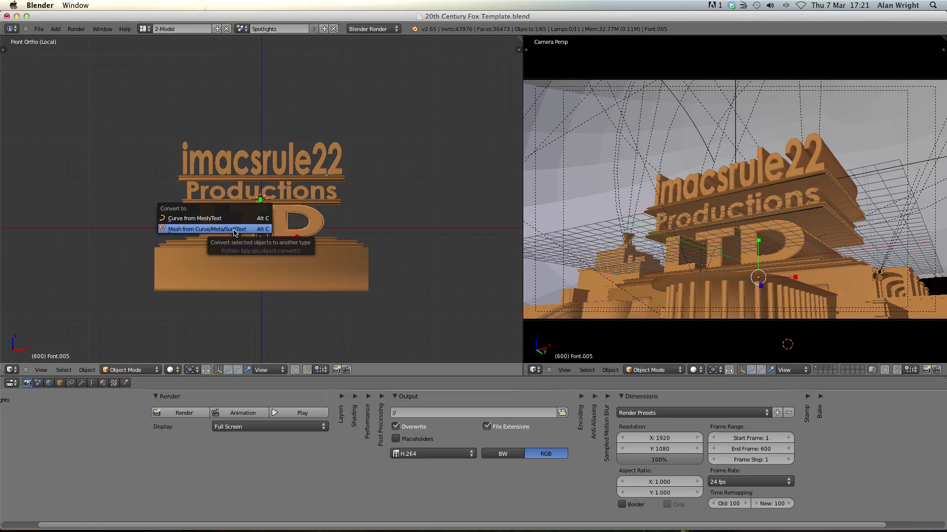
pyautogui.click(252, 229)
pyautogui.rightClick(241, 194)
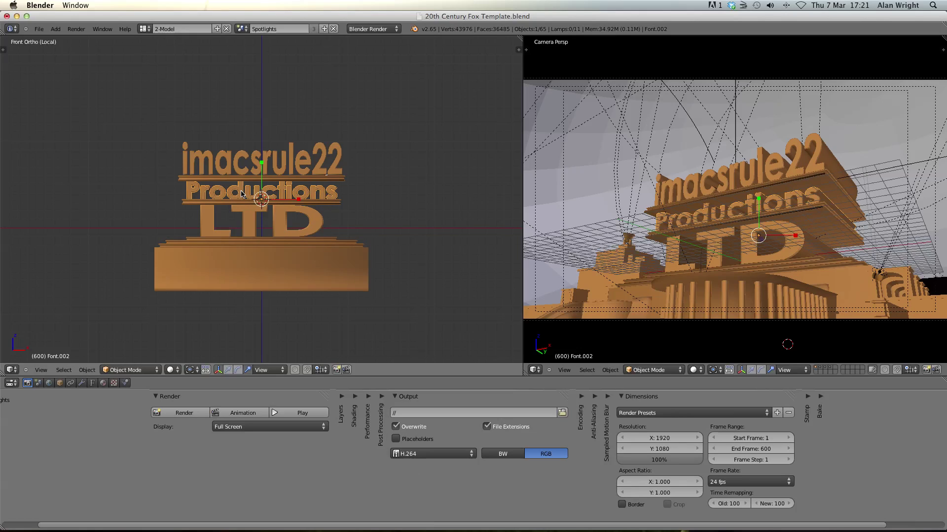
pyautogui.hotkey('alt', 'c')
pyautogui.click(242, 192)
pyautogui.rightClick(237, 172)
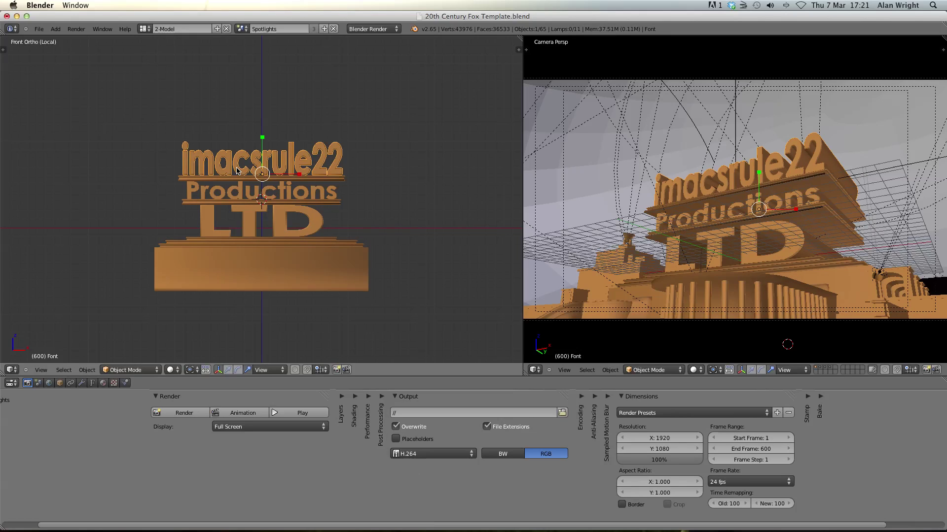
pyautogui.hotkey('alt', 'c')
pyautogui.click(237, 172)
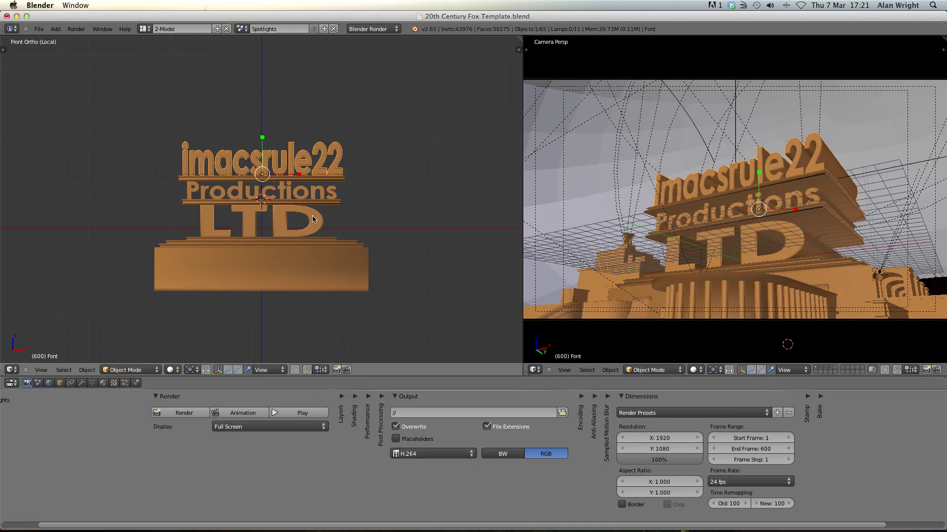